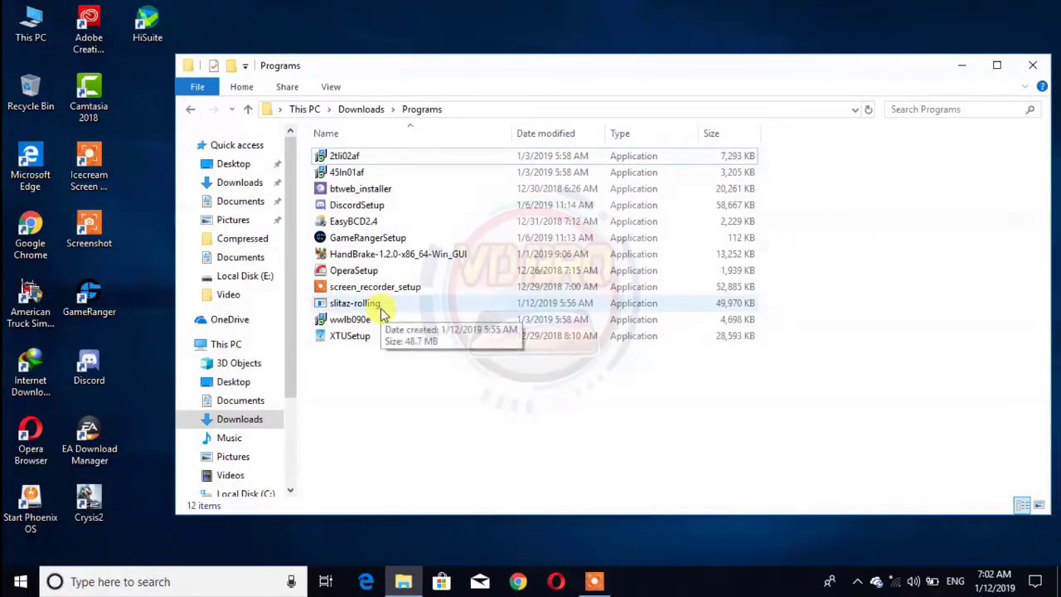
pyautogui.click(384, 312)
pyautogui.doubleClick(377, 303)
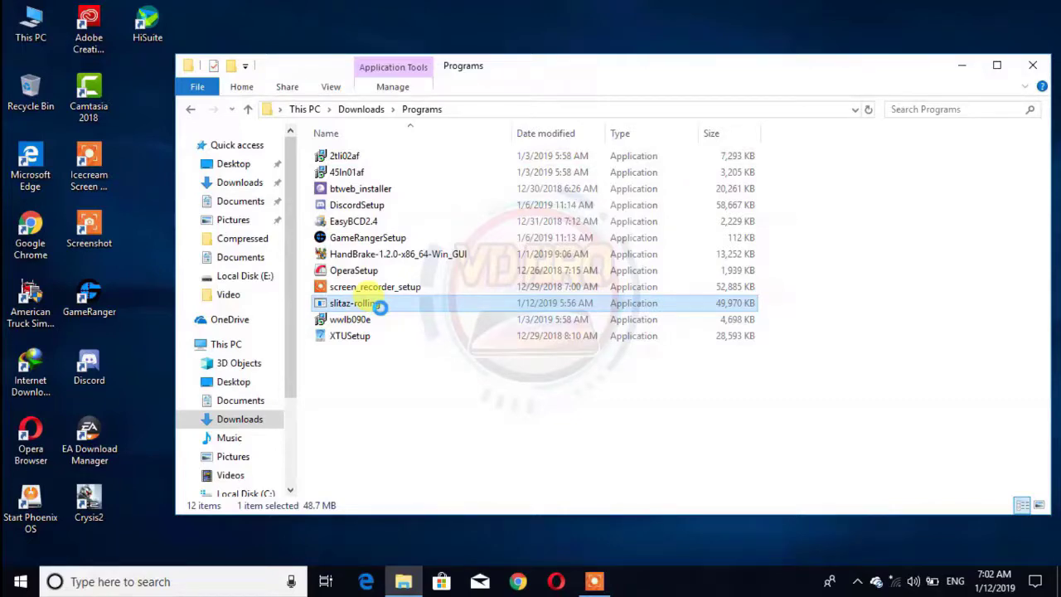
pyautogui.rightClick(379, 305)
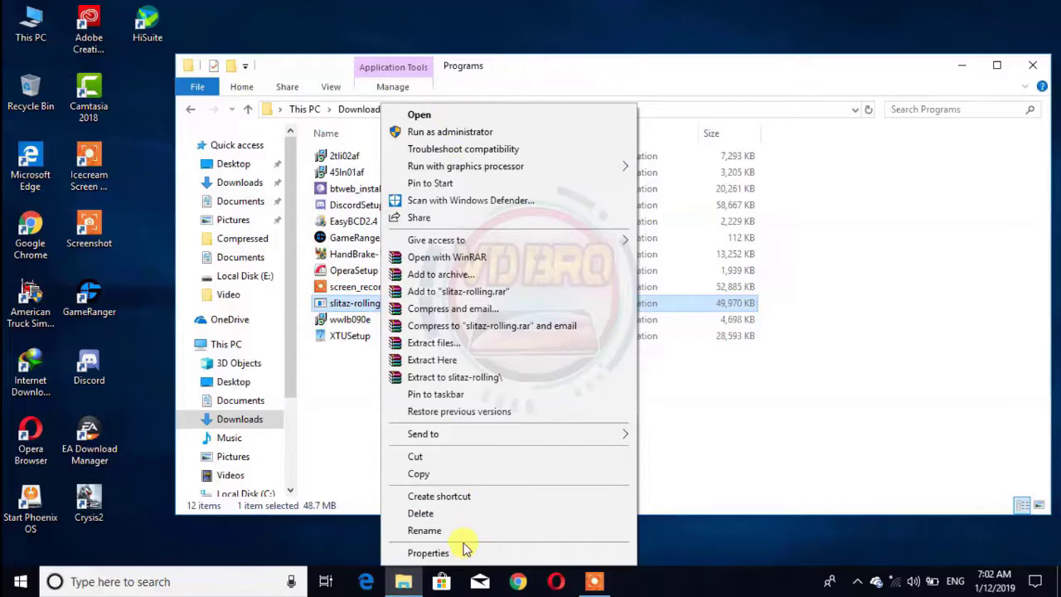
pyautogui.click(429, 553)
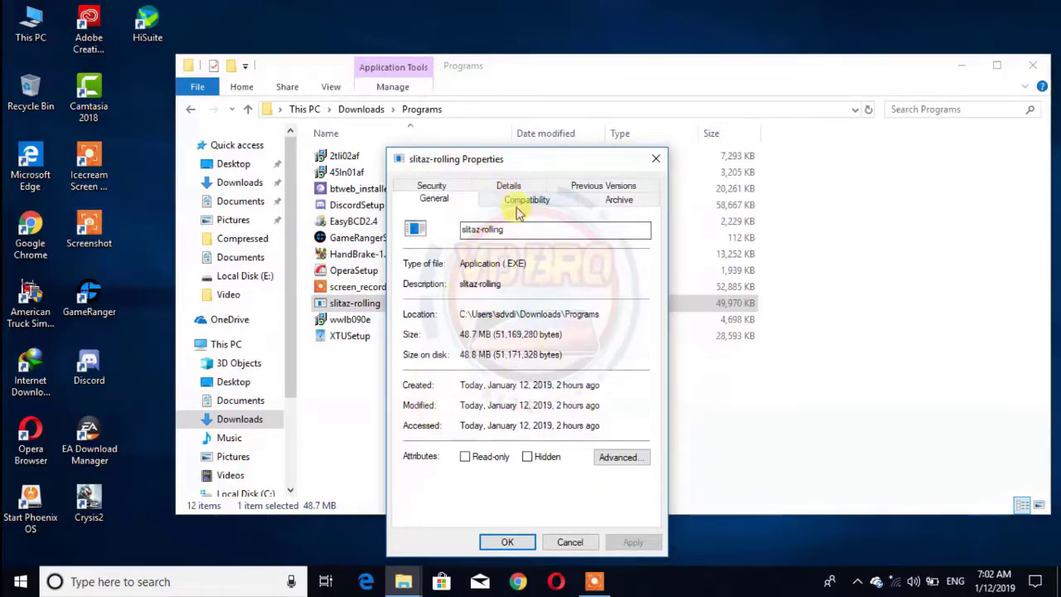
pyautogui.click(654, 161)
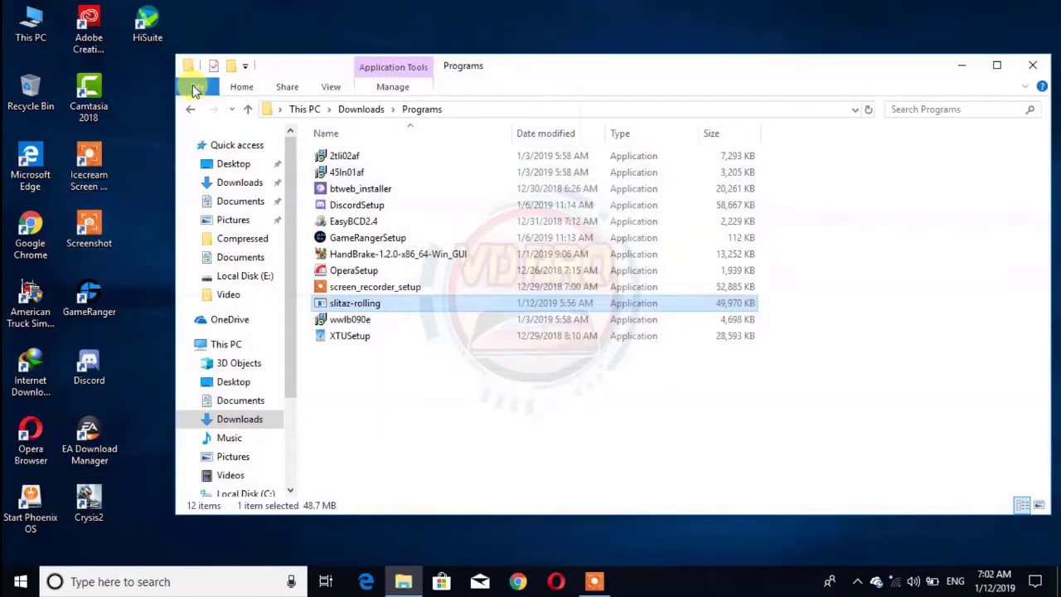
# - Turn off 'Hide extensions for known file types' in Folder Options so file extensions show
pyautogui.click(195, 86)
pyautogui.click(189, 182)
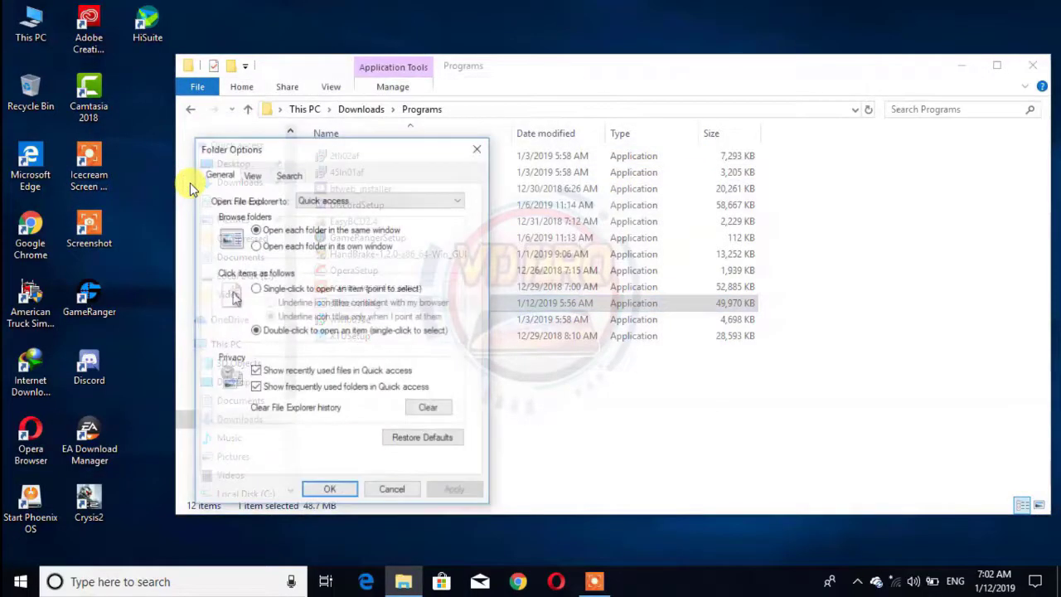
pyautogui.click(253, 174)
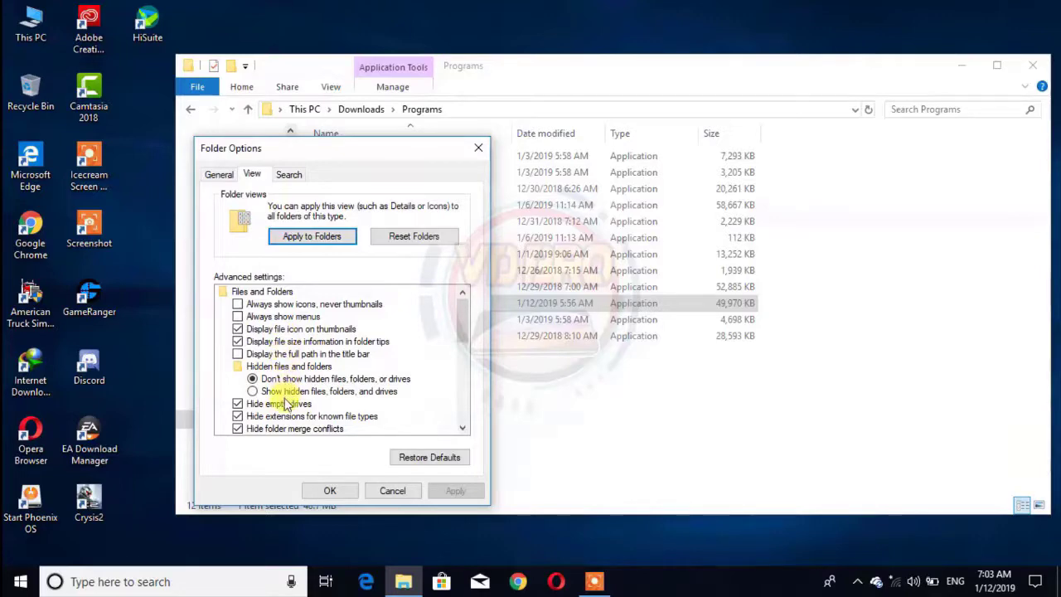
pyautogui.scroll(-1, 284, 415)
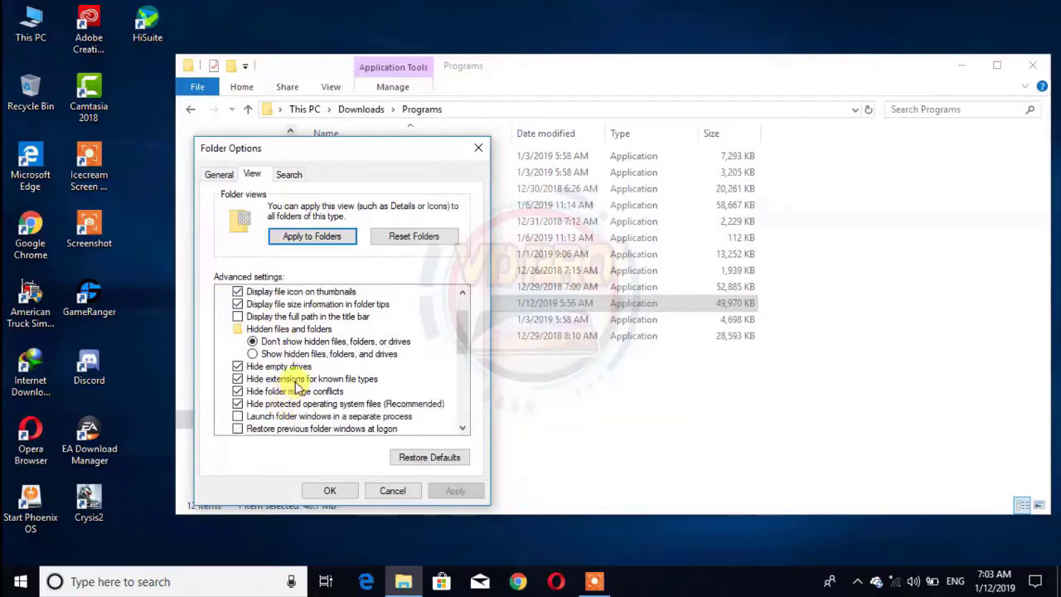
pyautogui.click(297, 382)
pyautogui.click(452, 491)
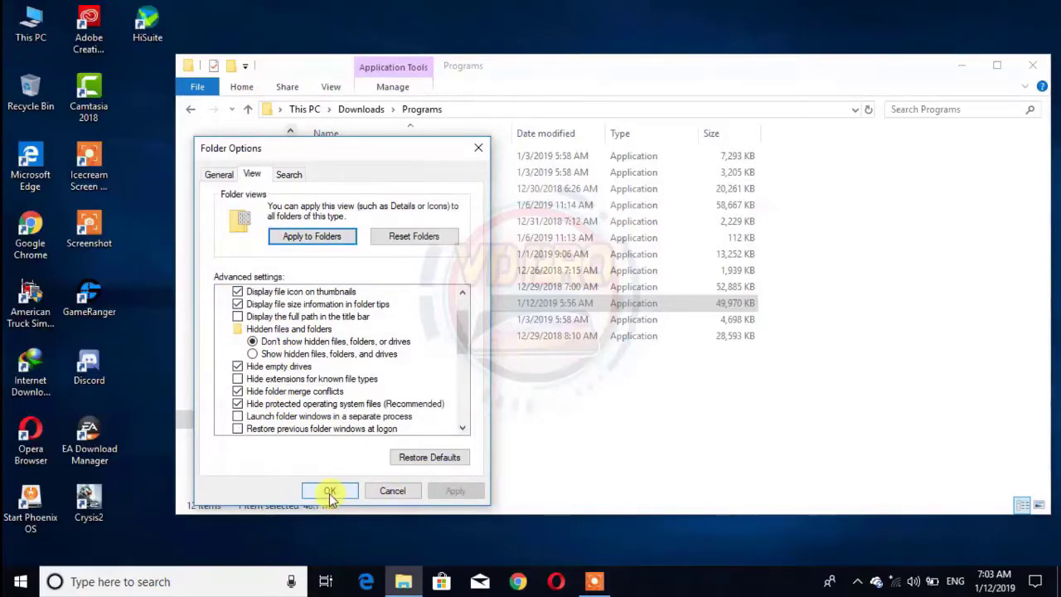
pyautogui.click(330, 491)
# - Rename slitaz-rolling.EXE to slitaz-rolling.iso and confirm the extension change
pyautogui.click(381, 304)
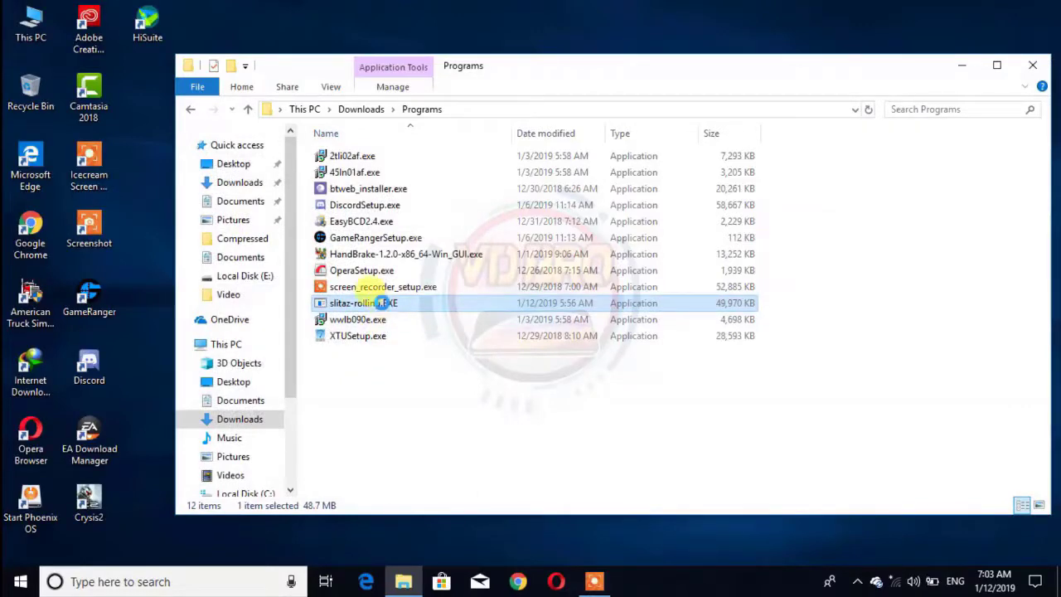
pyautogui.rightClick(382, 304)
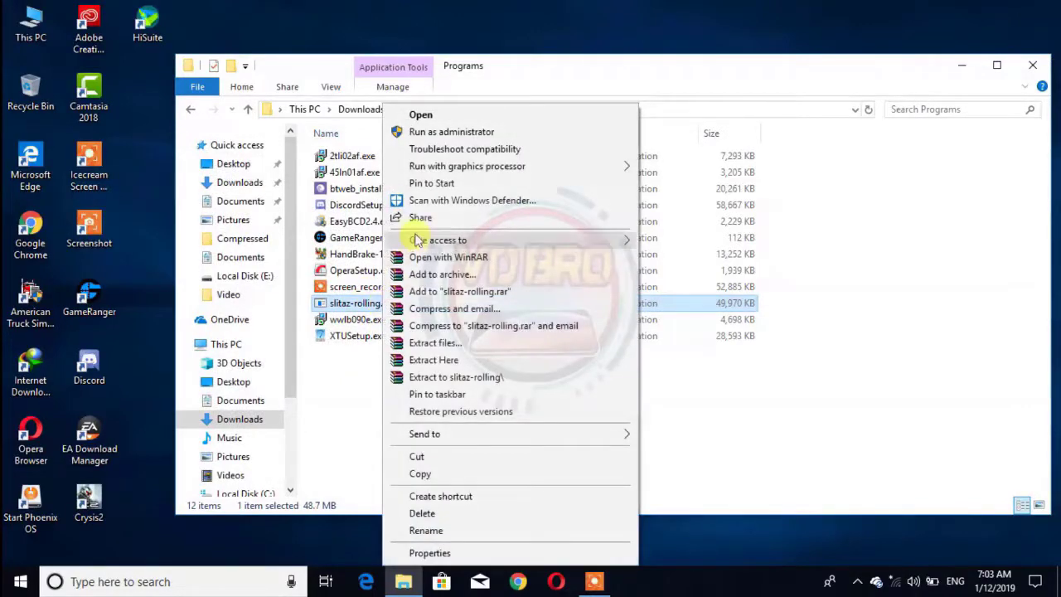
pyautogui.click(437, 532)
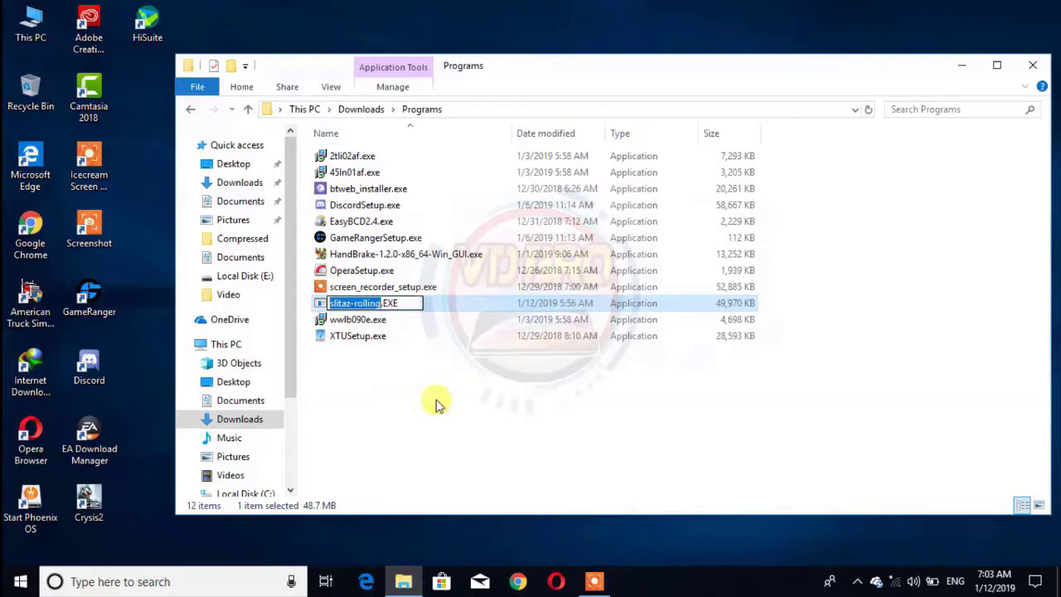
pyautogui.click(421, 303)
pyautogui.press('BackSpace')
pyautogui.press('BackSpace')
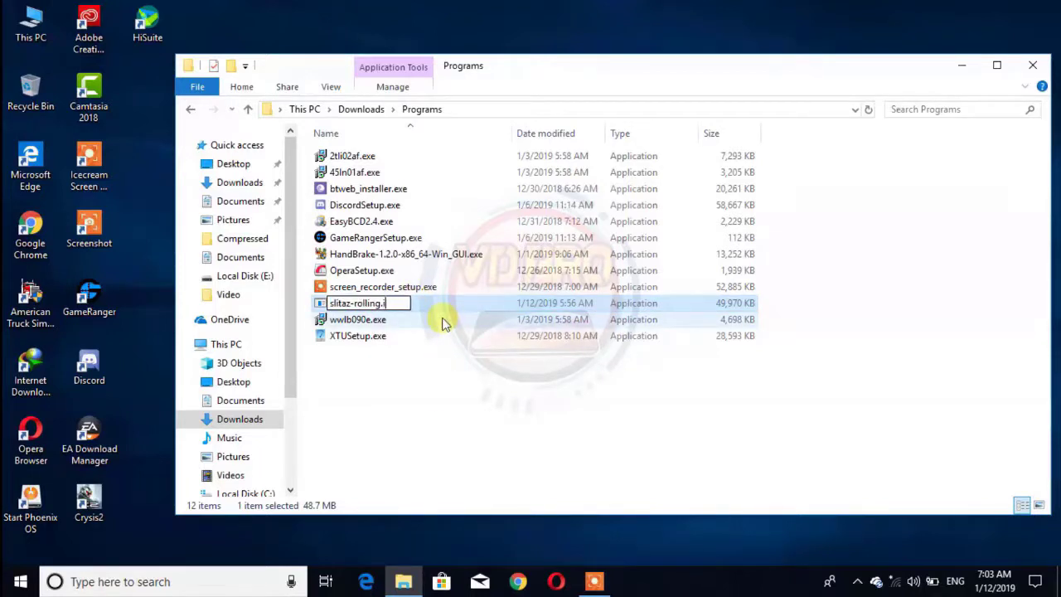
pyautogui.write('iso')
pyautogui.press('Return')
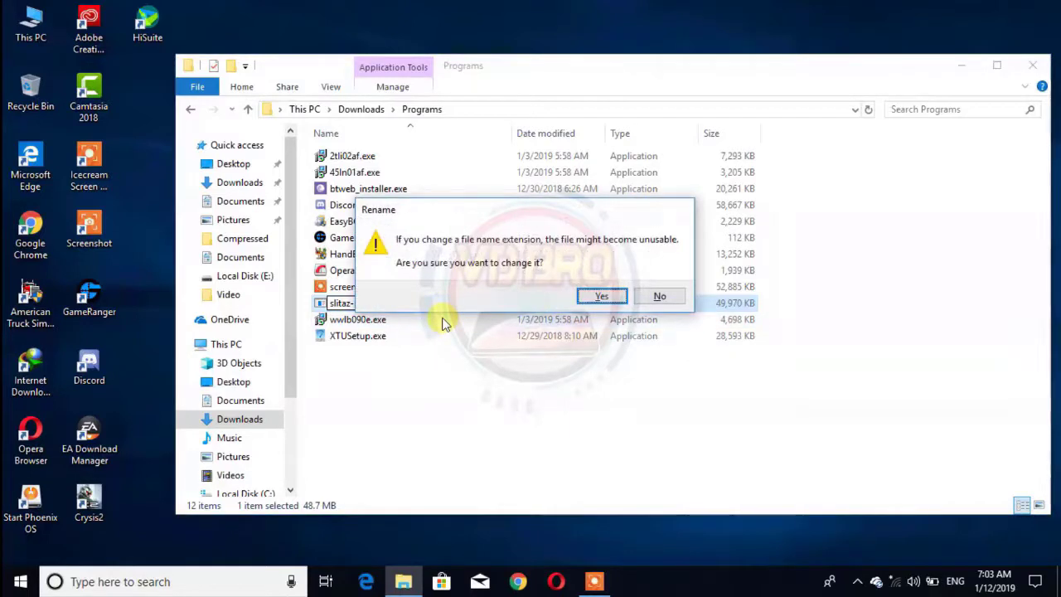
pyautogui.click(602, 297)
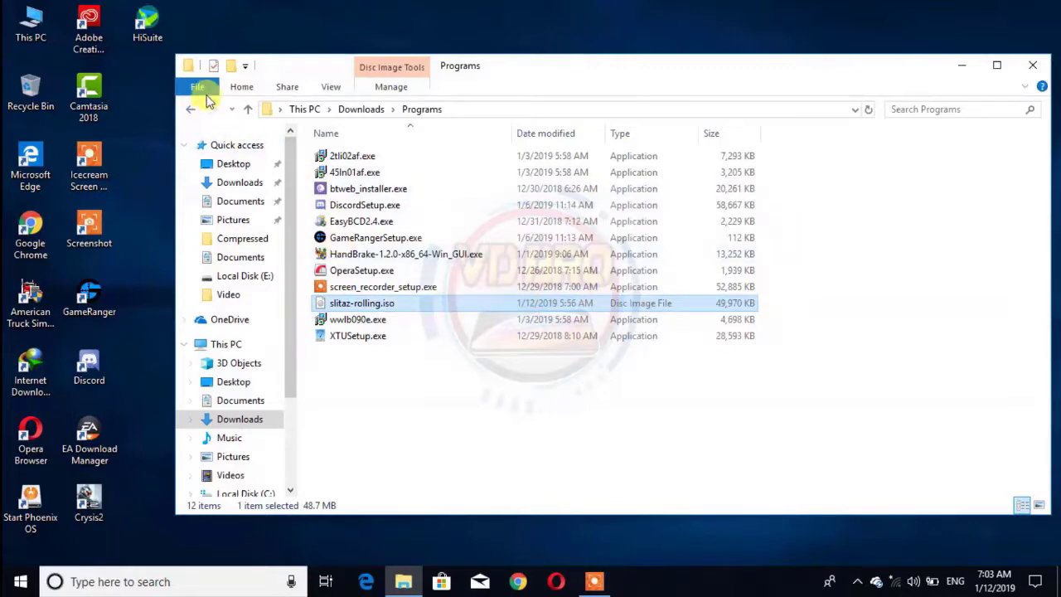
# - Re-enable hiding extensions for known file types, then go back to the Downloads folder
pyautogui.click(203, 91)
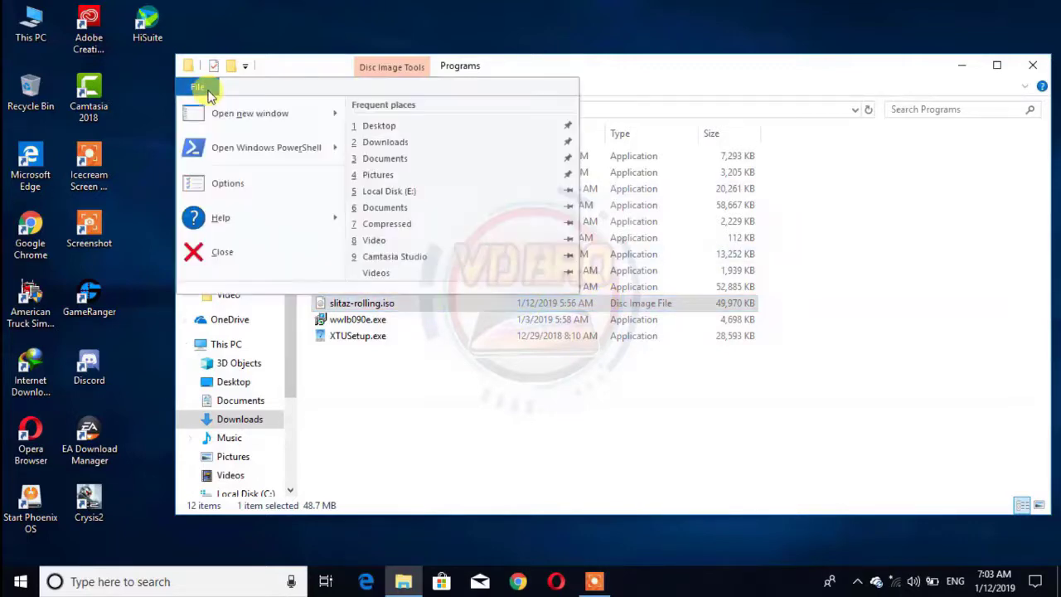
pyautogui.click(228, 185)
pyautogui.click(252, 174)
pyautogui.scroll(-2, 265, 406)
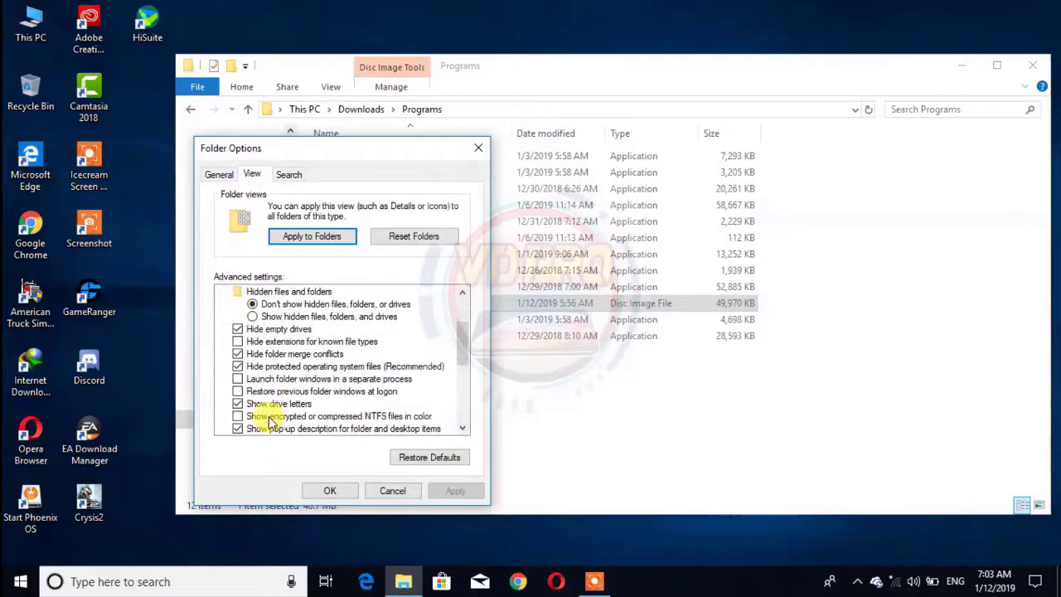
pyautogui.scroll(-1, 269, 423)
pyautogui.click(278, 304)
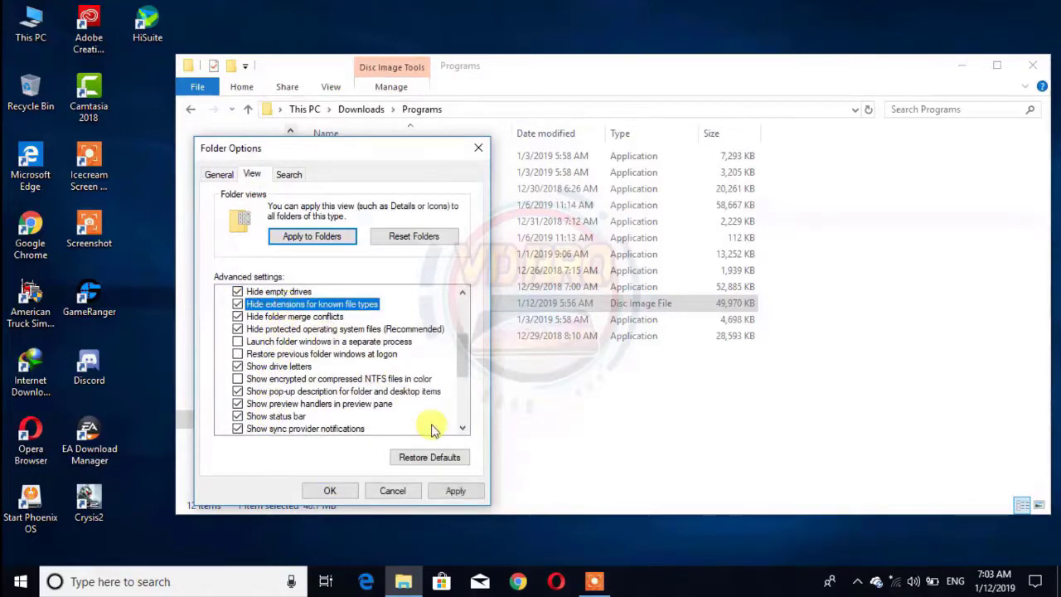
pyautogui.click(451, 490)
pyautogui.click(323, 492)
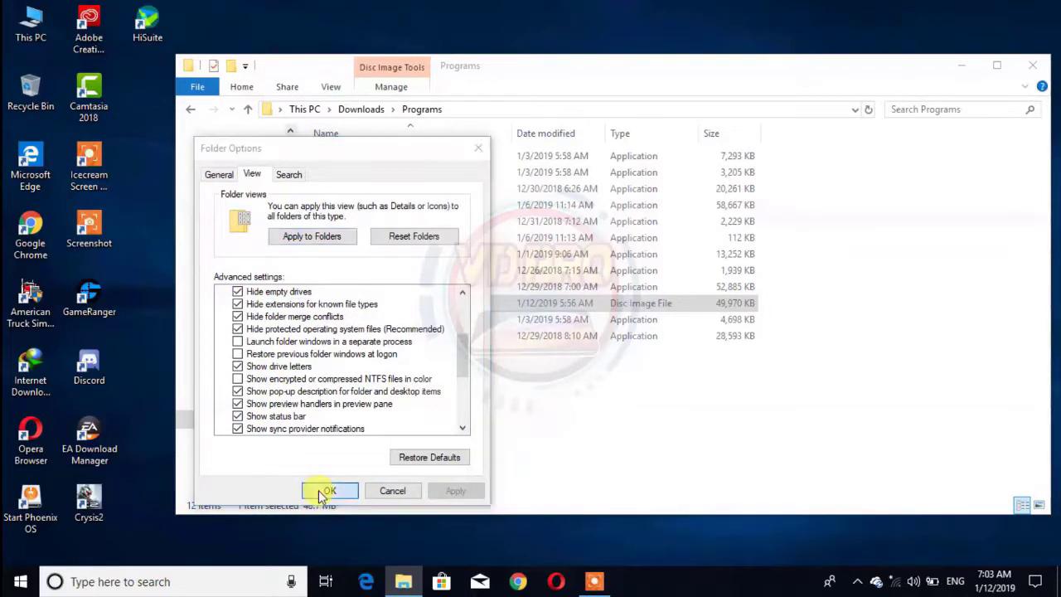
pyautogui.click(367, 365)
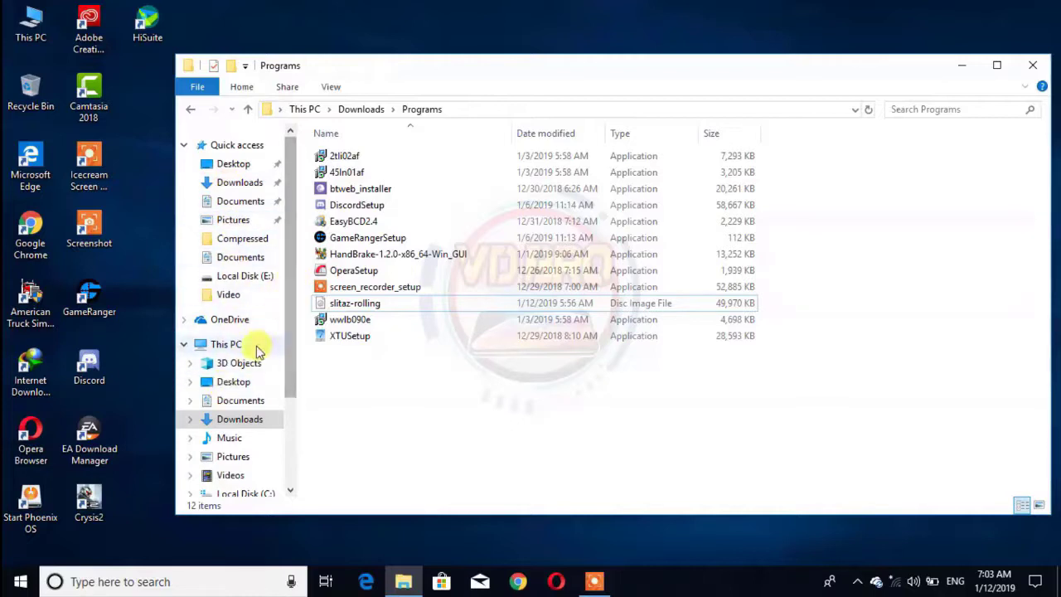
pyautogui.click(192, 110)
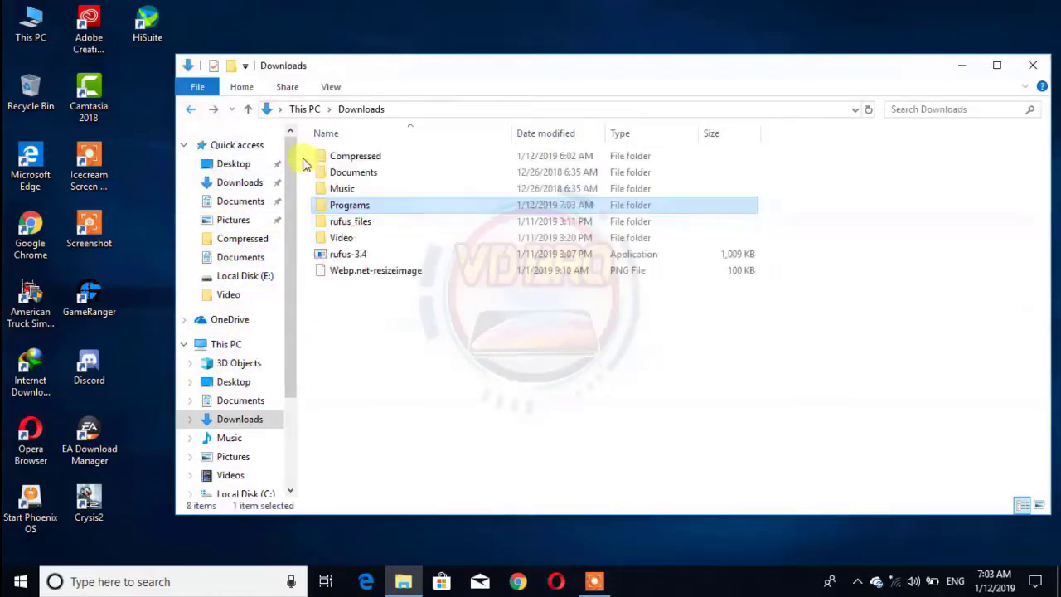
# - Launch rufus-3.4, choose Downloads > Programs > slitaz-rolling as the image, and press START
pyautogui.doubleClick(352, 256)
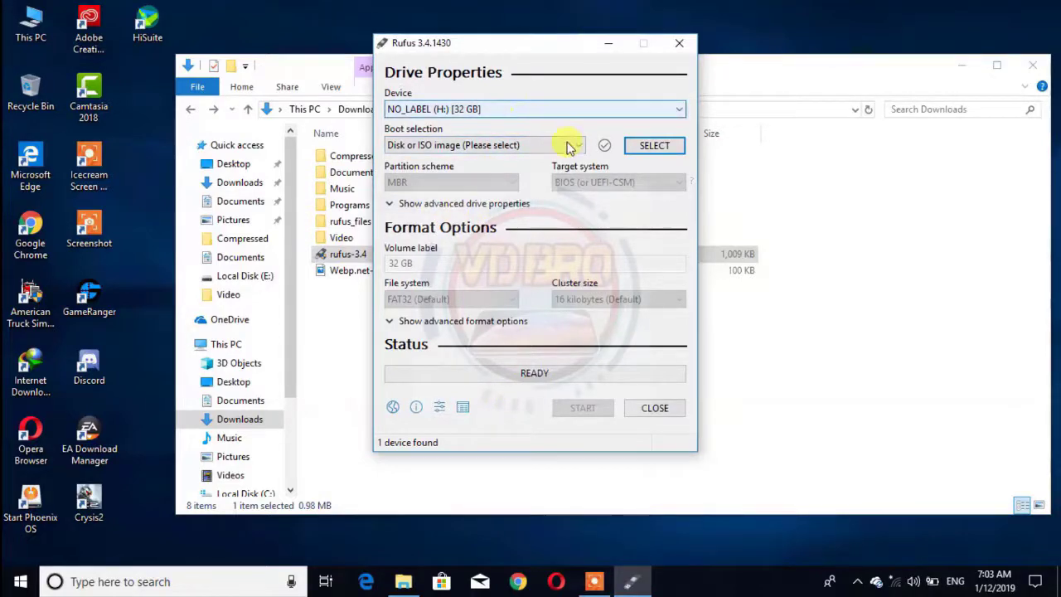
pyautogui.click(646, 153)
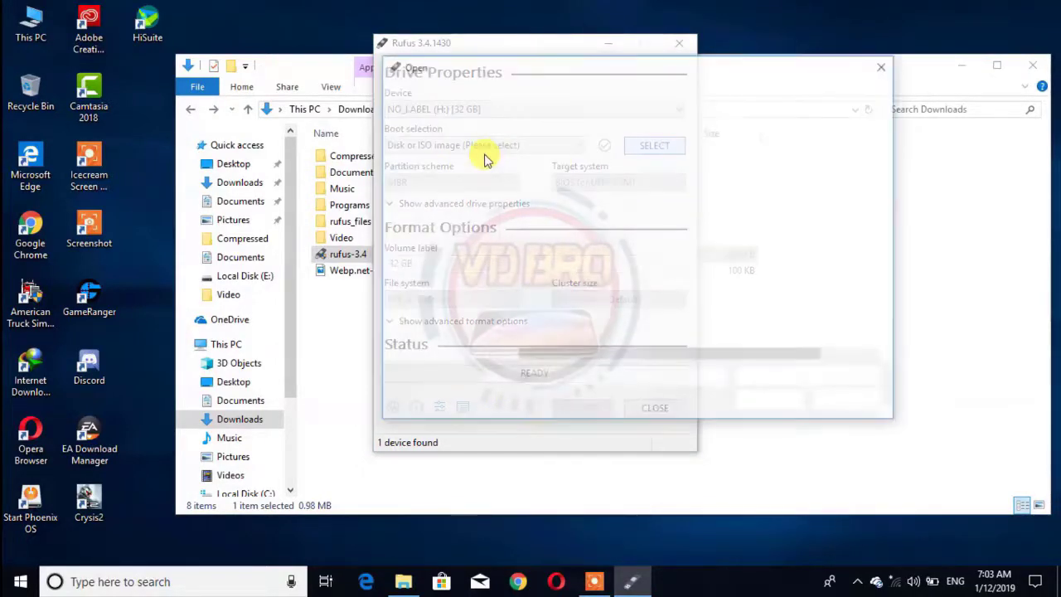
pyautogui.scroll(-2, 527, 282)
pyautogui.scroll(1, 442, 274)
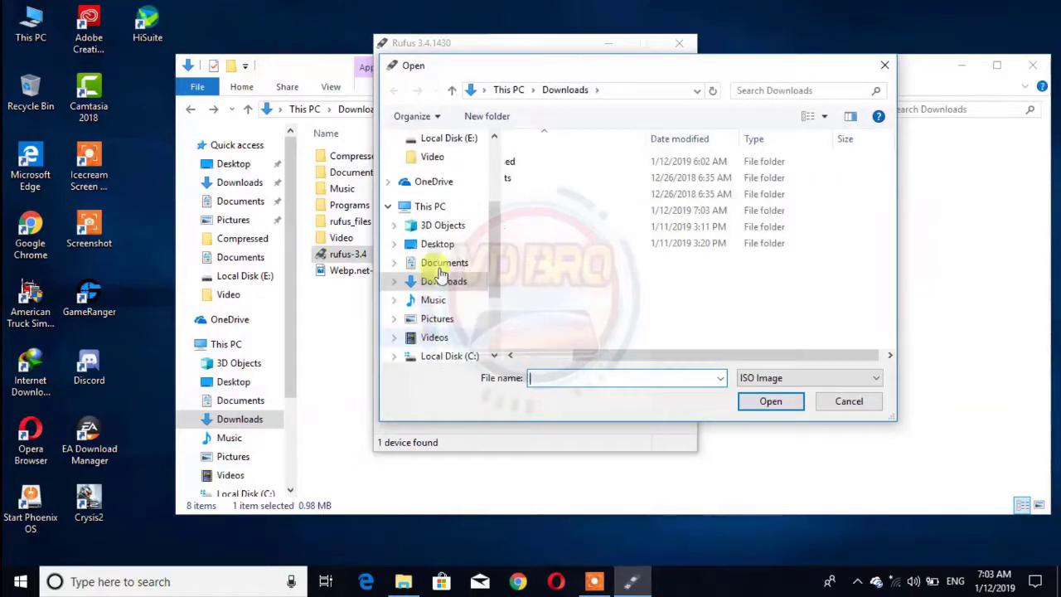
pyautogui.click(441, 280)
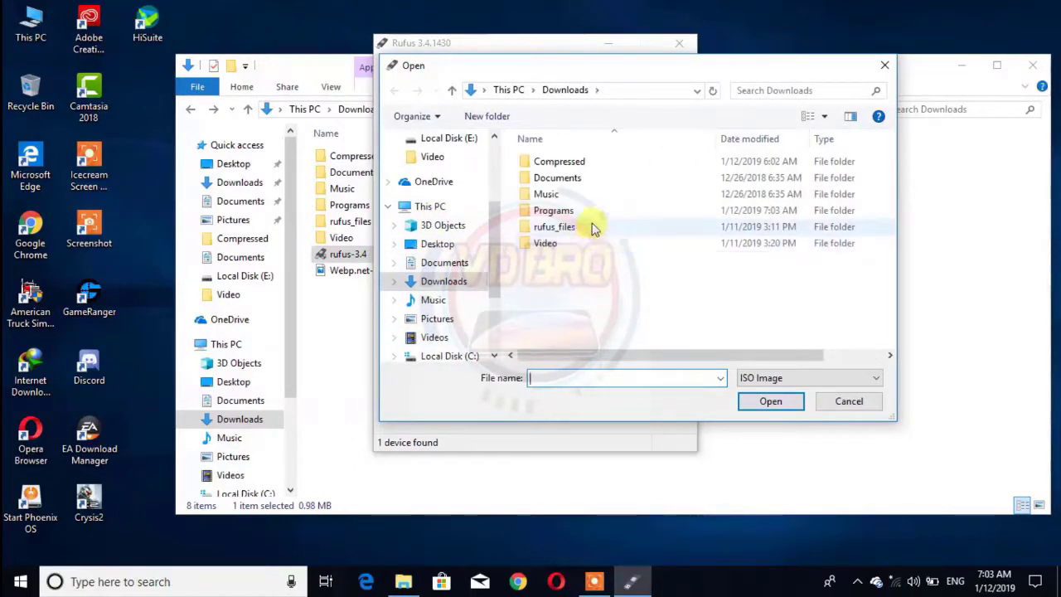
pyautogui.doubleClick(597, 218)
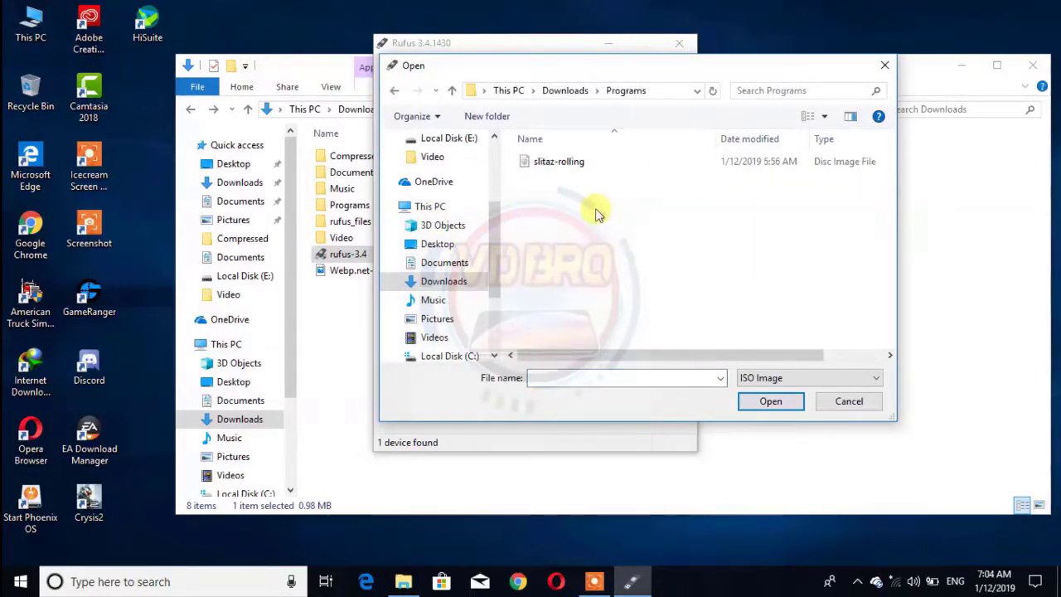
pyautogui.doubleClick(620, 164)
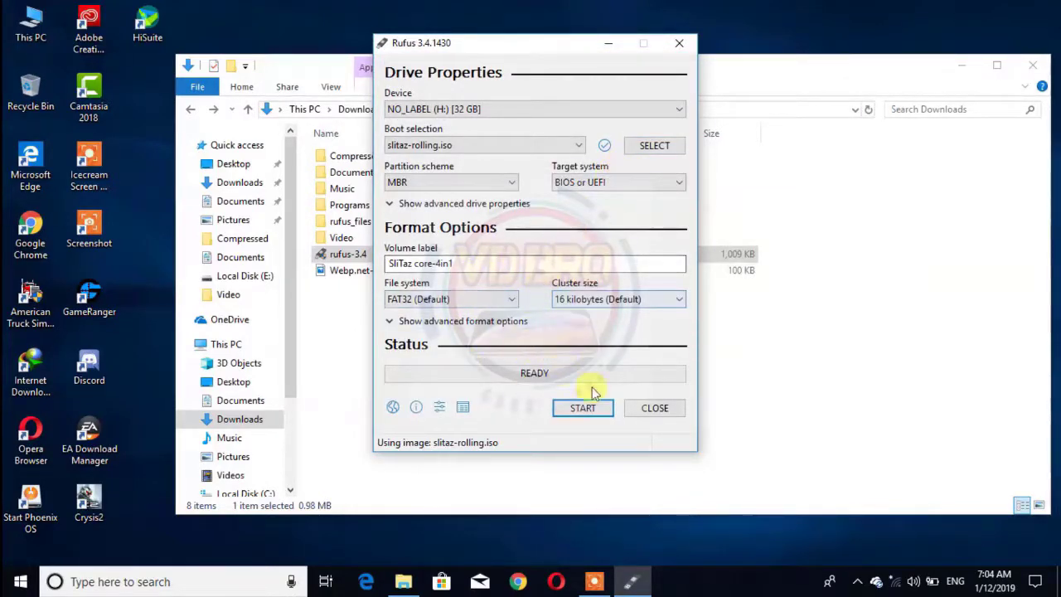
pyautogui.click(578, 410)
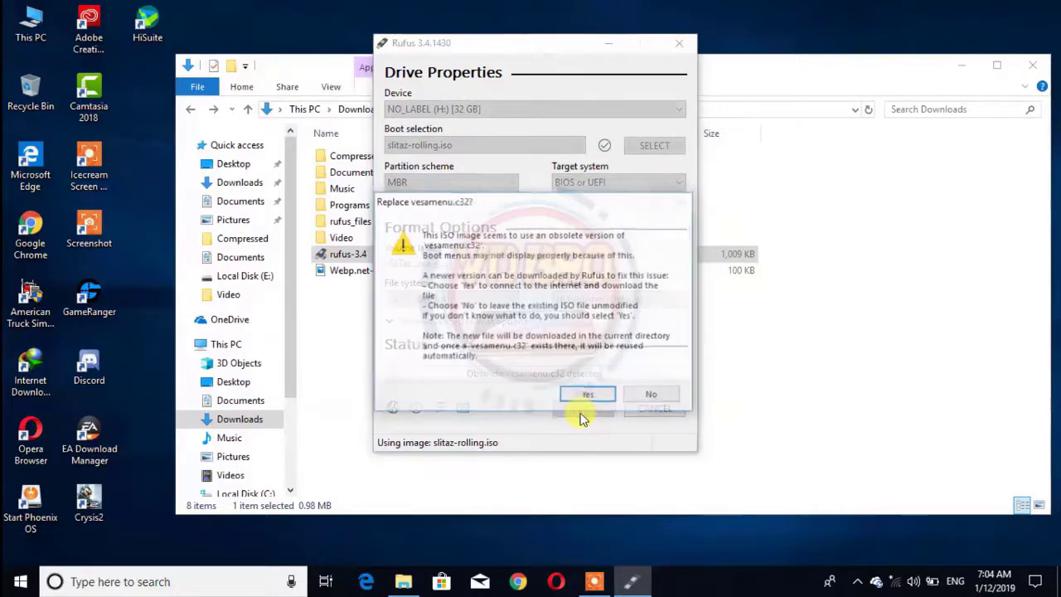
# - Connect the PC to Wi-Fi, then accept Rufus's offer to download the newer vesamenu.c32
pyautogui.click(588, 397)
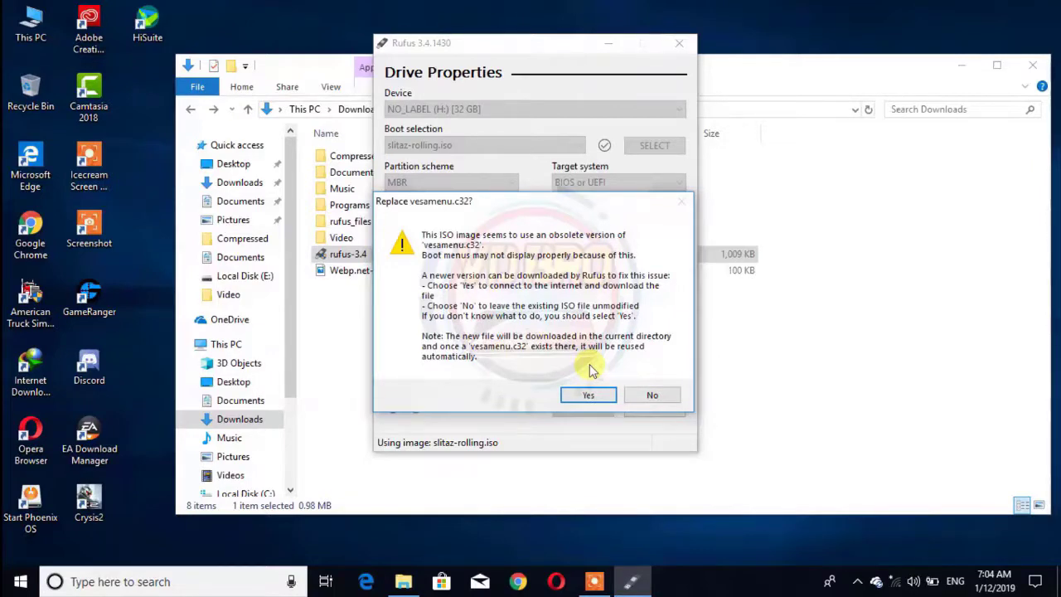
pyautogui.click(891, 583)
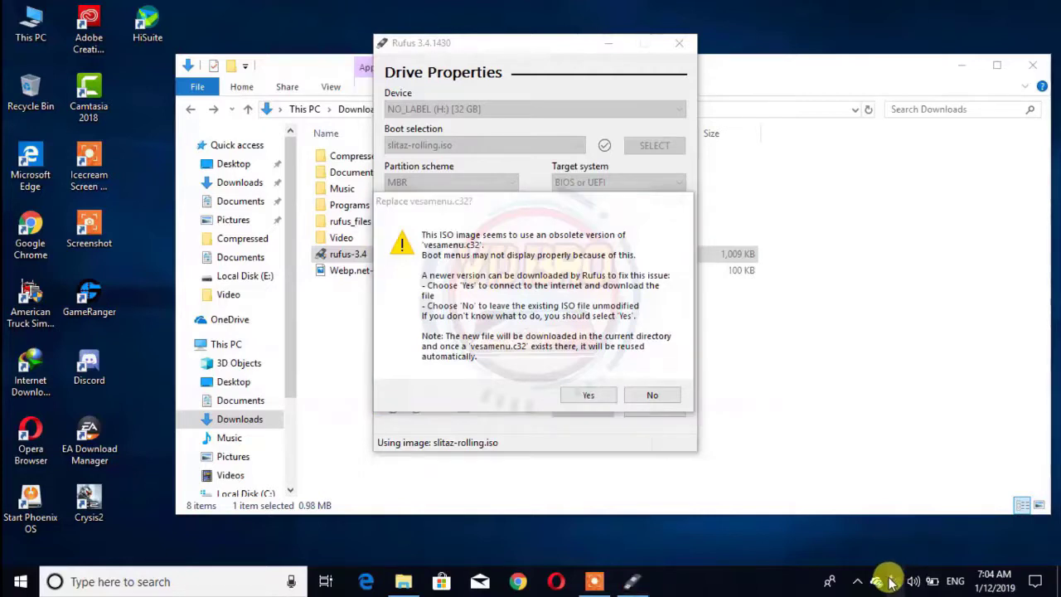
pyautogui.click(912, 158)
pyautogui.click(1000, 214)
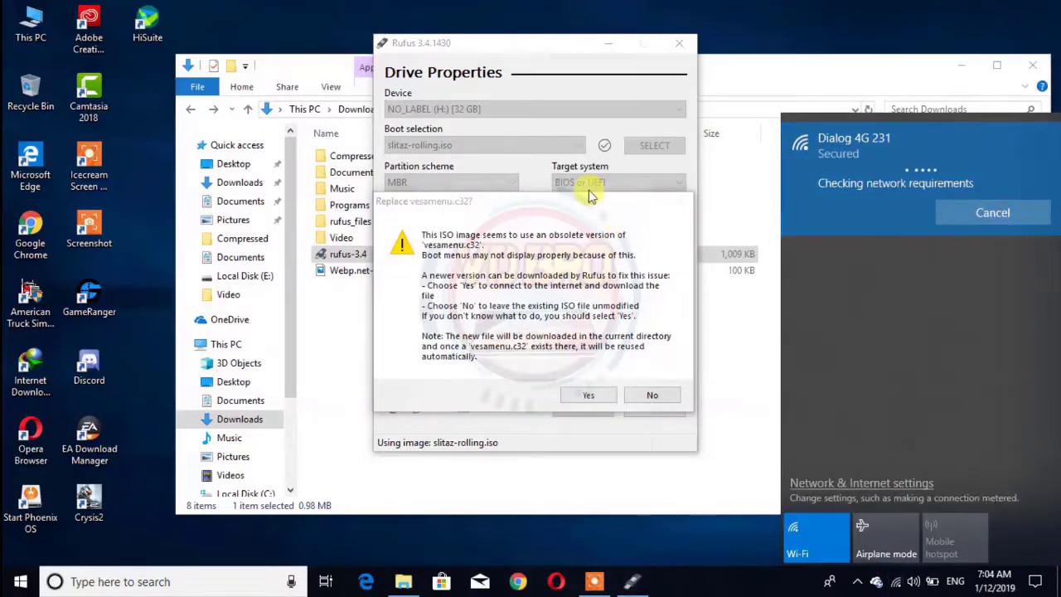
pyautogui.click(564, 207)
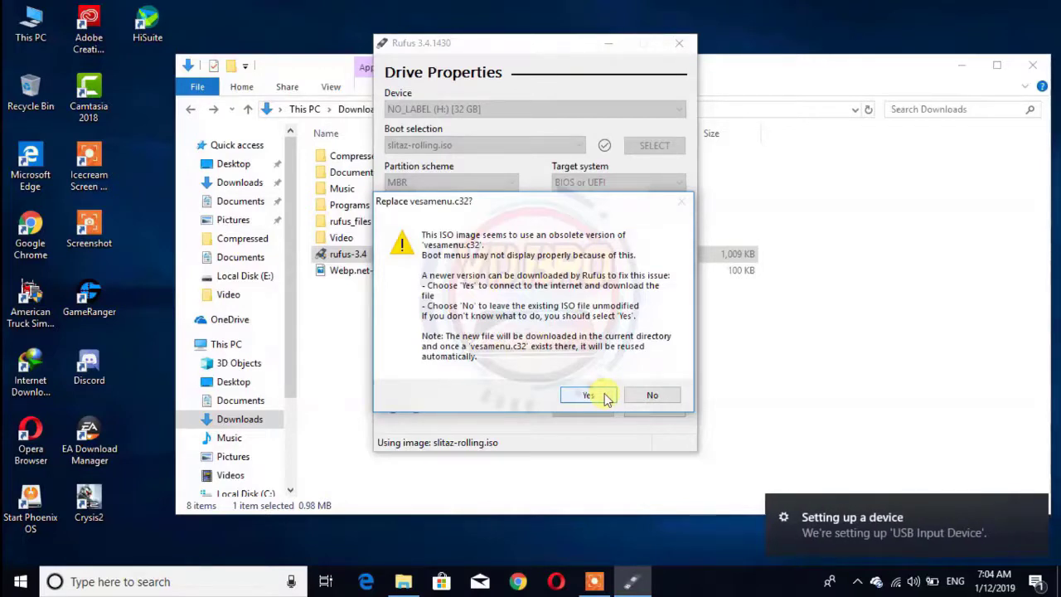
pyautogui.click(588, 396)
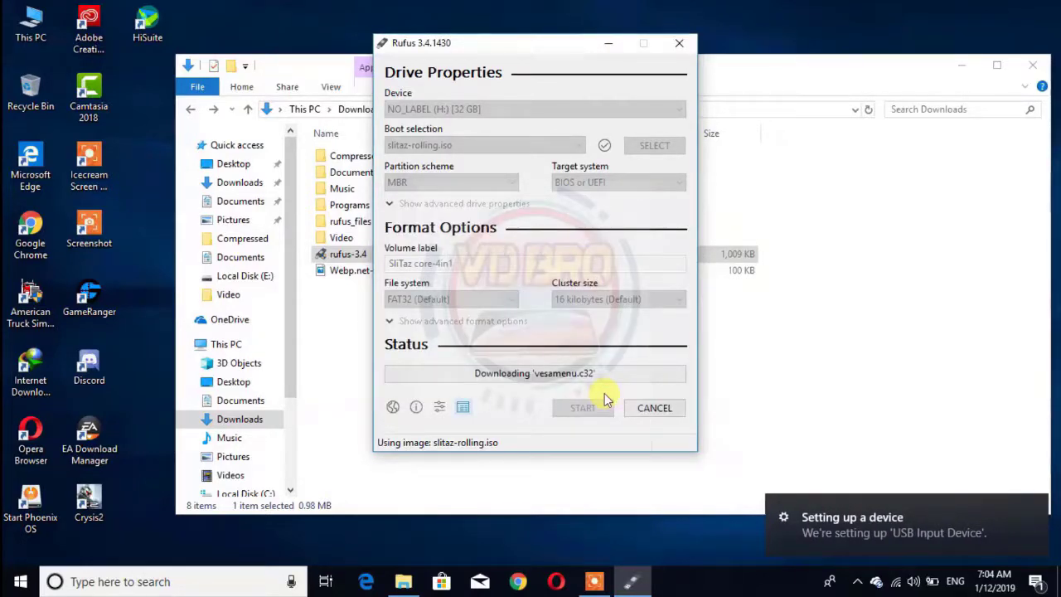
pyautogui.click(1037, 508)
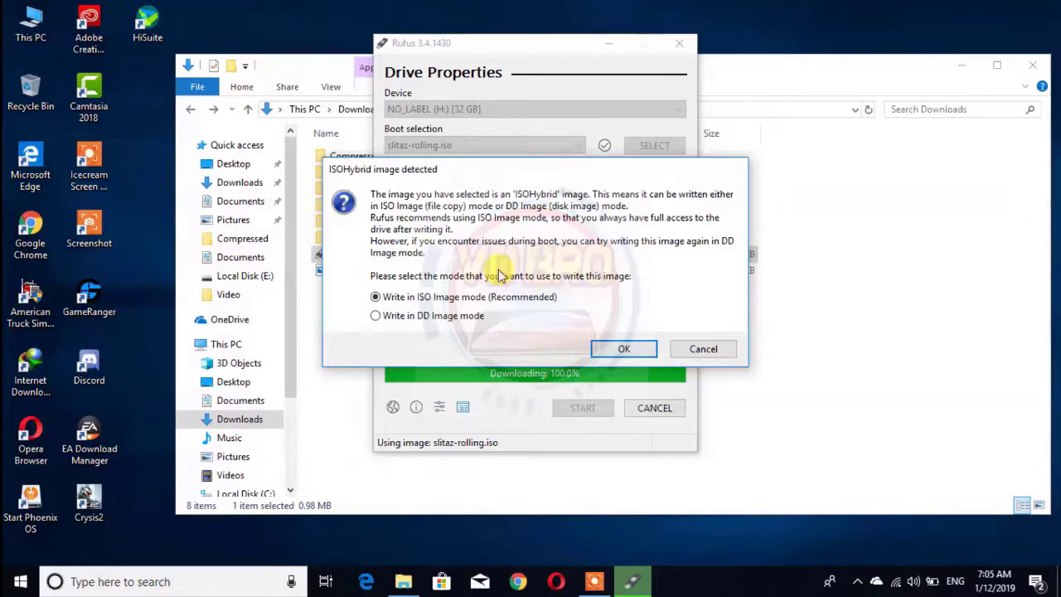
# - Write in DD Image mode, accept the data and partition warnings, then boot into the SliTaz menu
pyautogui.click(460, 323)
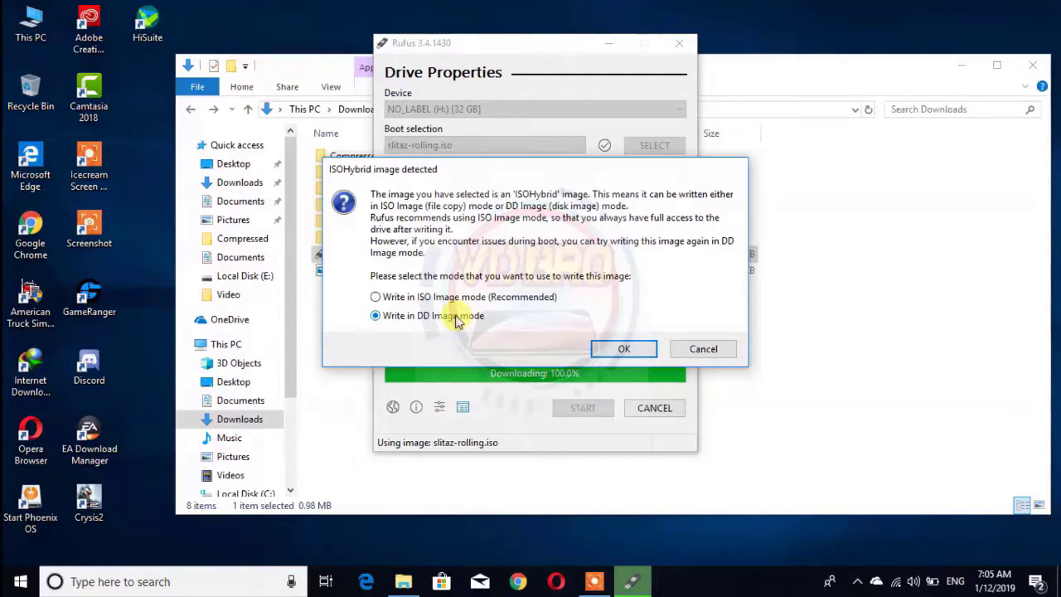
pyautogui.click(638, 349)
pyautogui.click(611, 351)
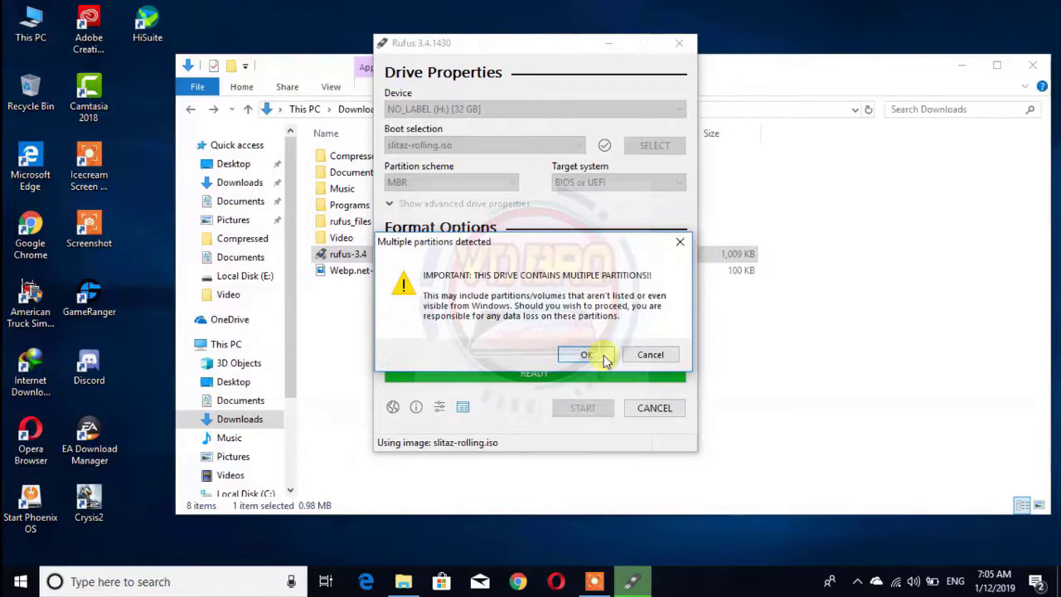
pyautogui.click(586, 355)
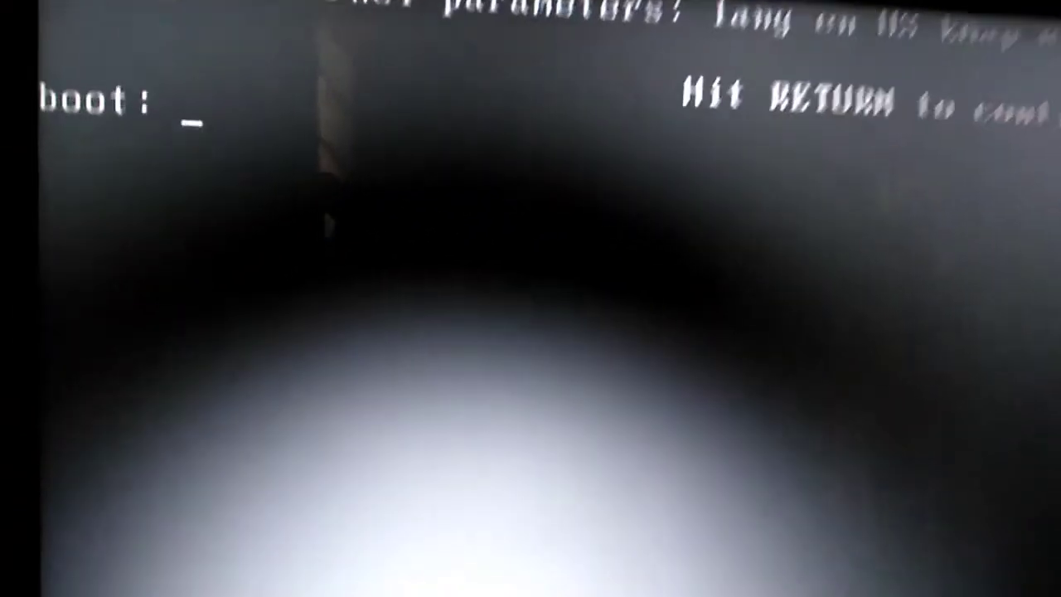
pyautogui.press('Return')
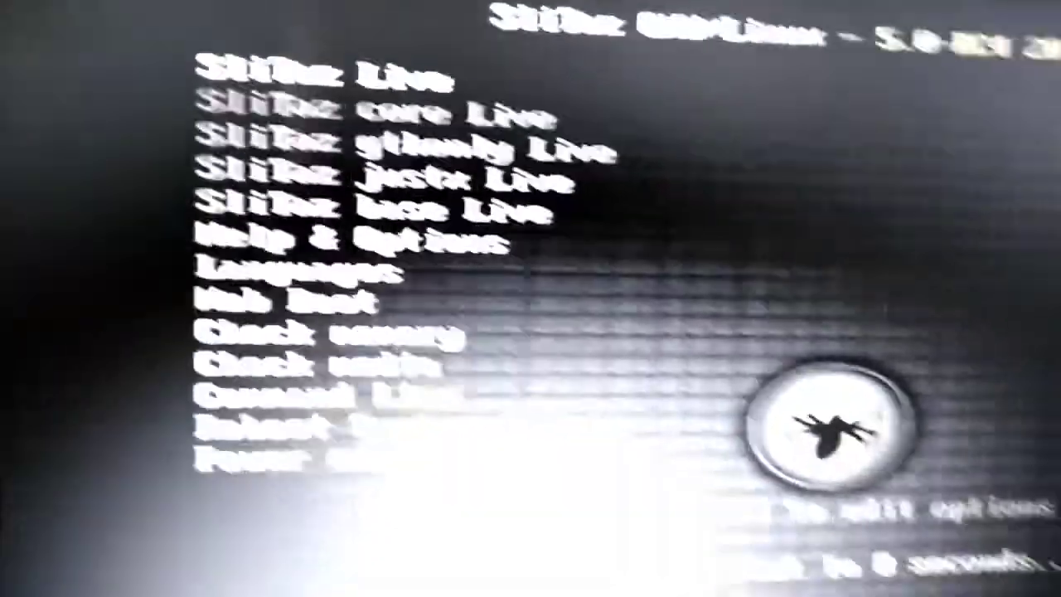